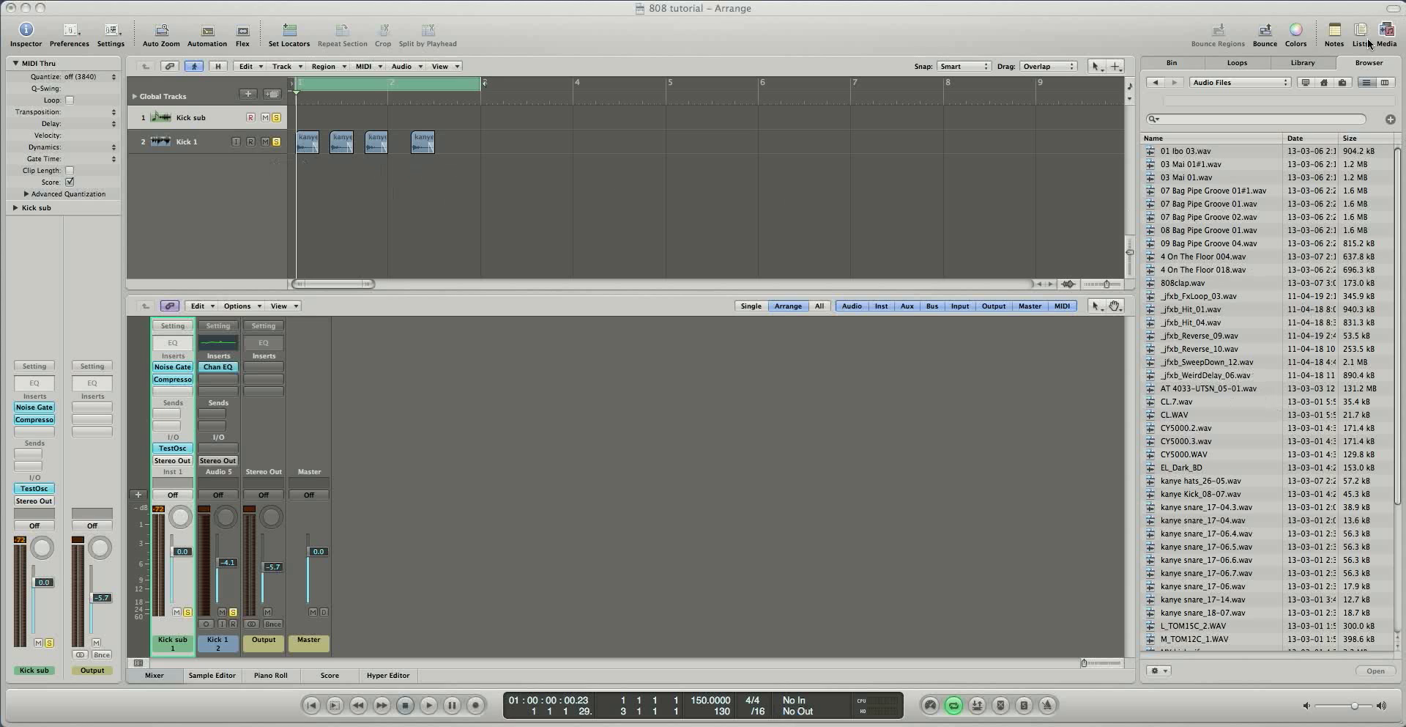
Step: Scroll the Audio Files browser and select the SD7510.WAV sample
scroll(1186, 378, down, 5)
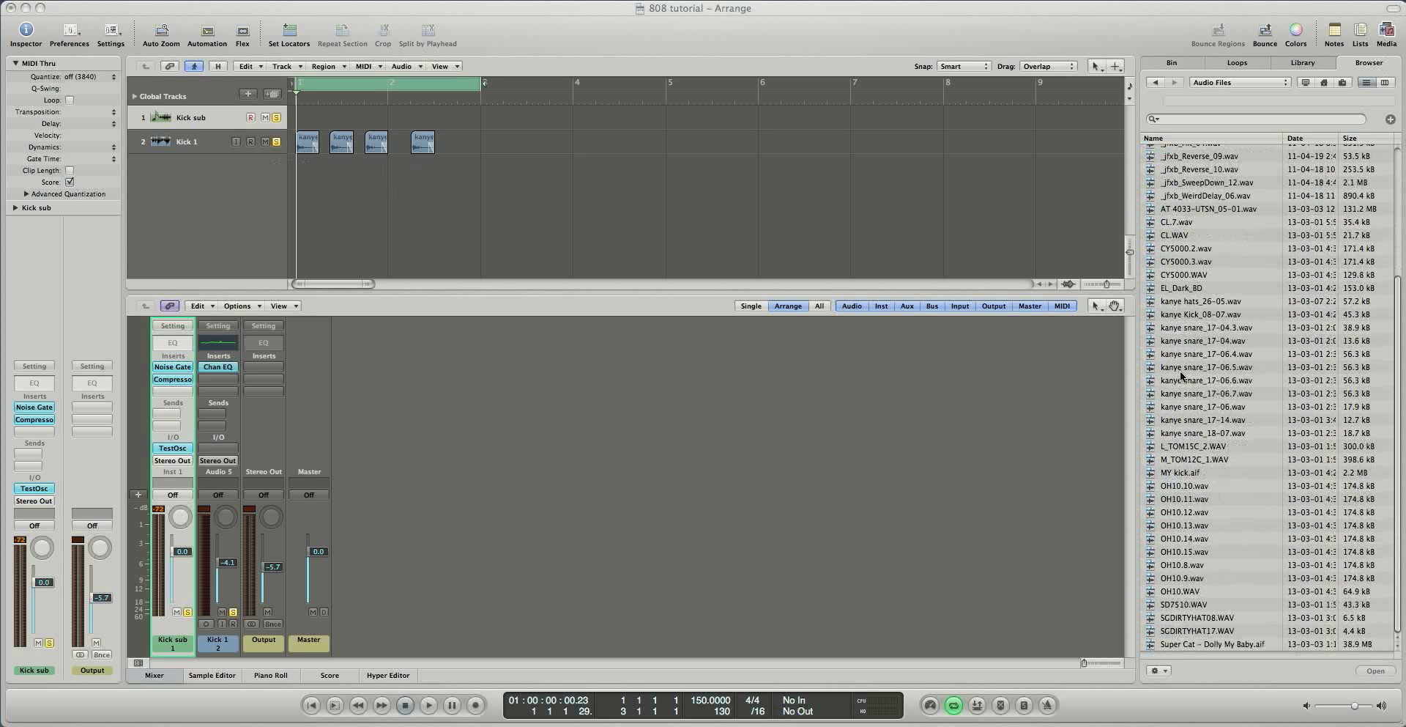
click(1172, 604)
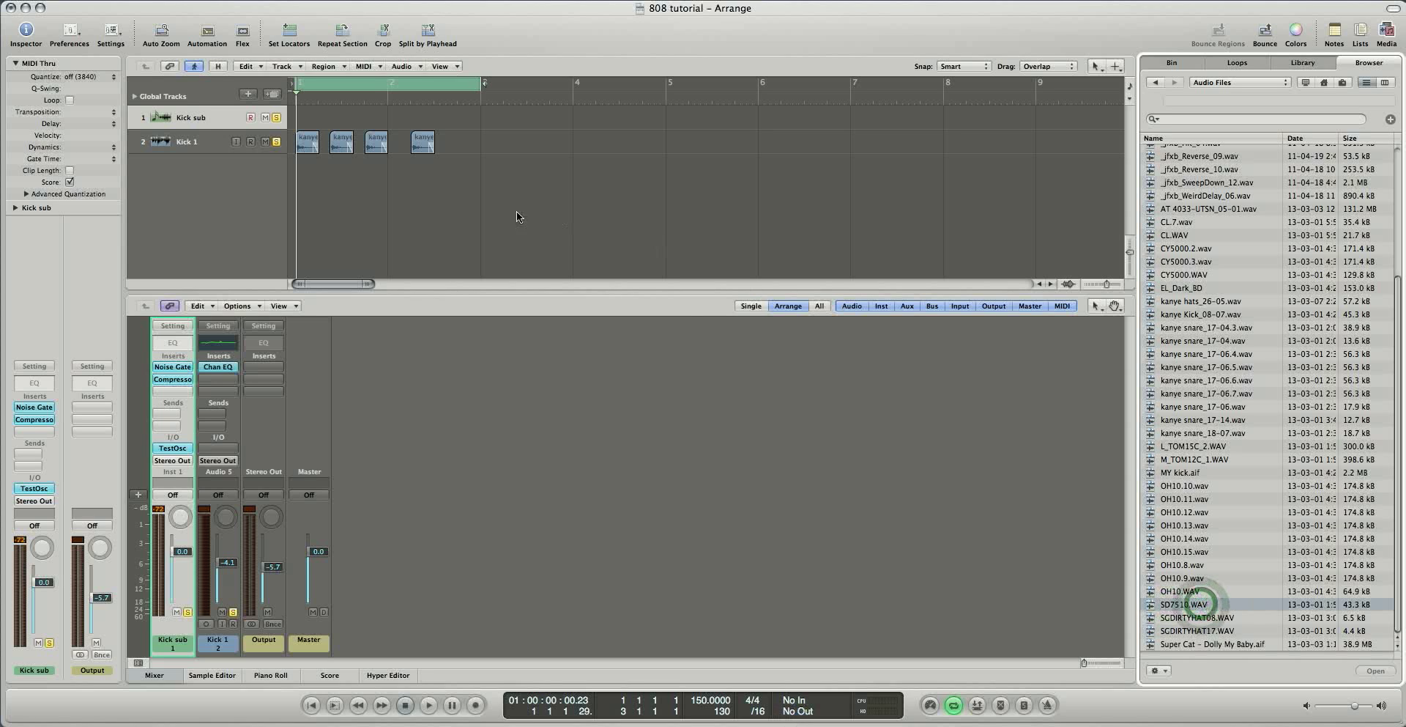
Step: Audition SD7510.WAV, then select the Kick 1 track
click(1208, 602)
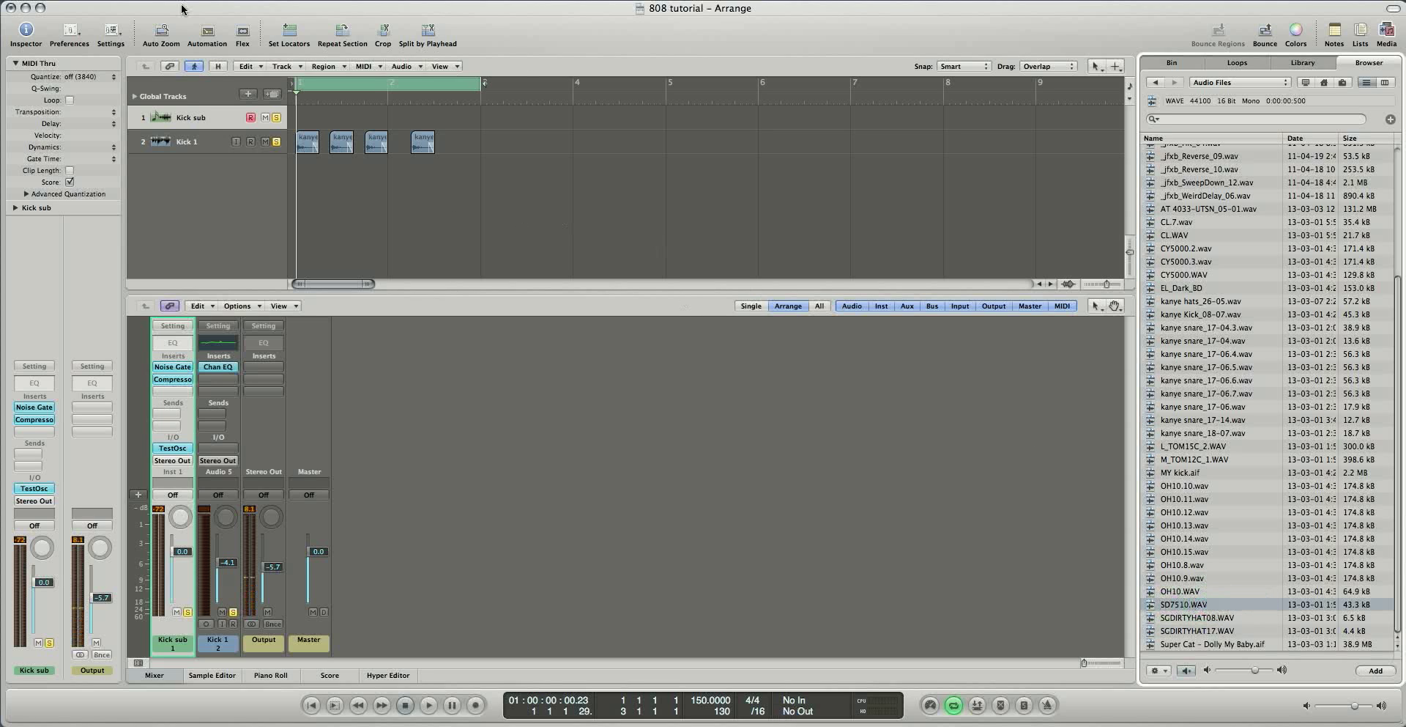
click(197, 146)
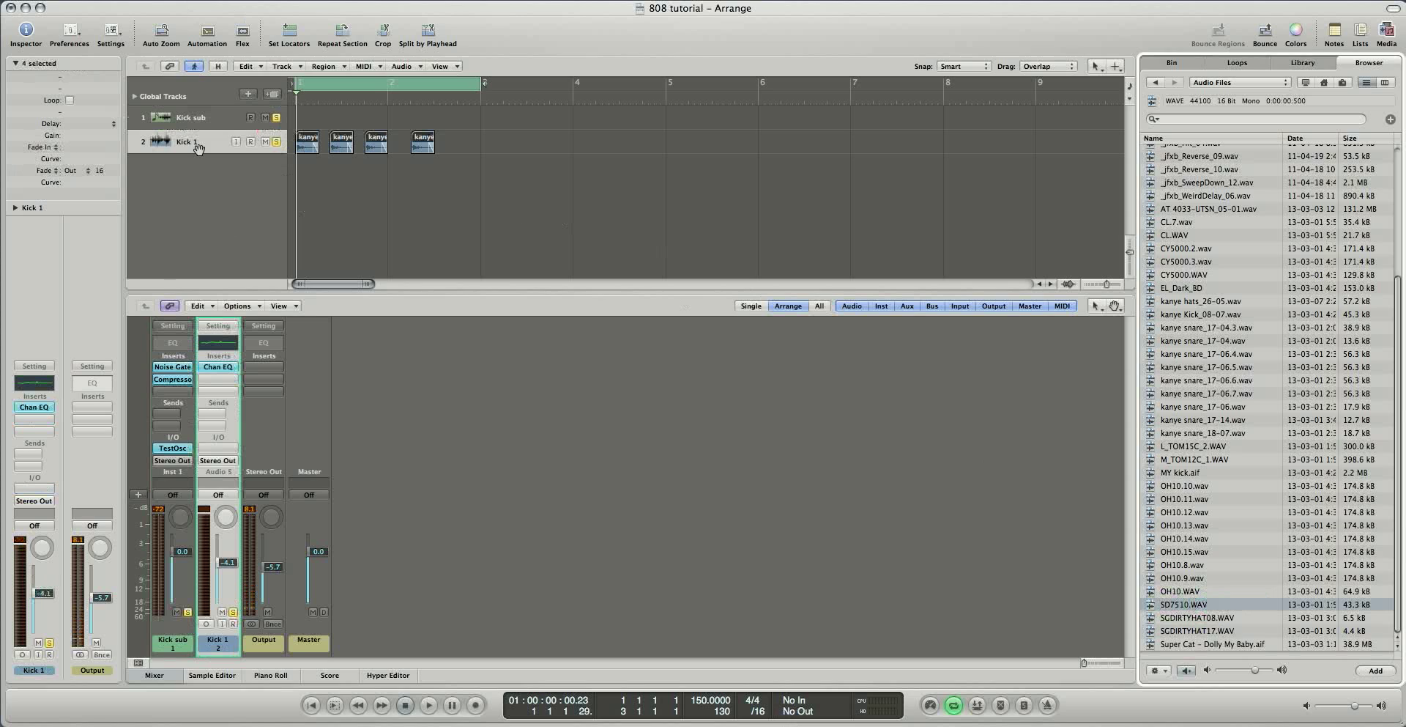
click(198, 147)
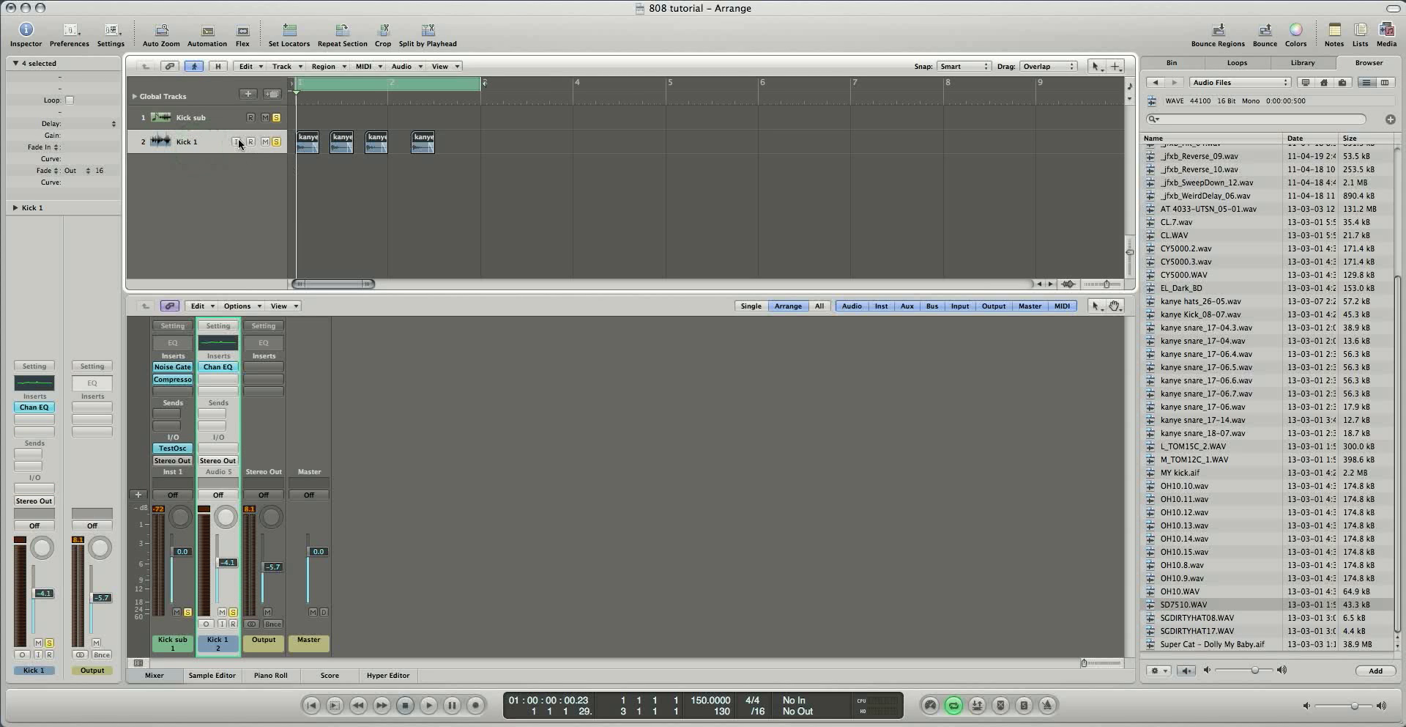
Step: Unsolo Kick sub so only Kick 1 plays, and play back the kick alone
click(276, 117)
key(space)
key(XF86AudioRaiseVolume)
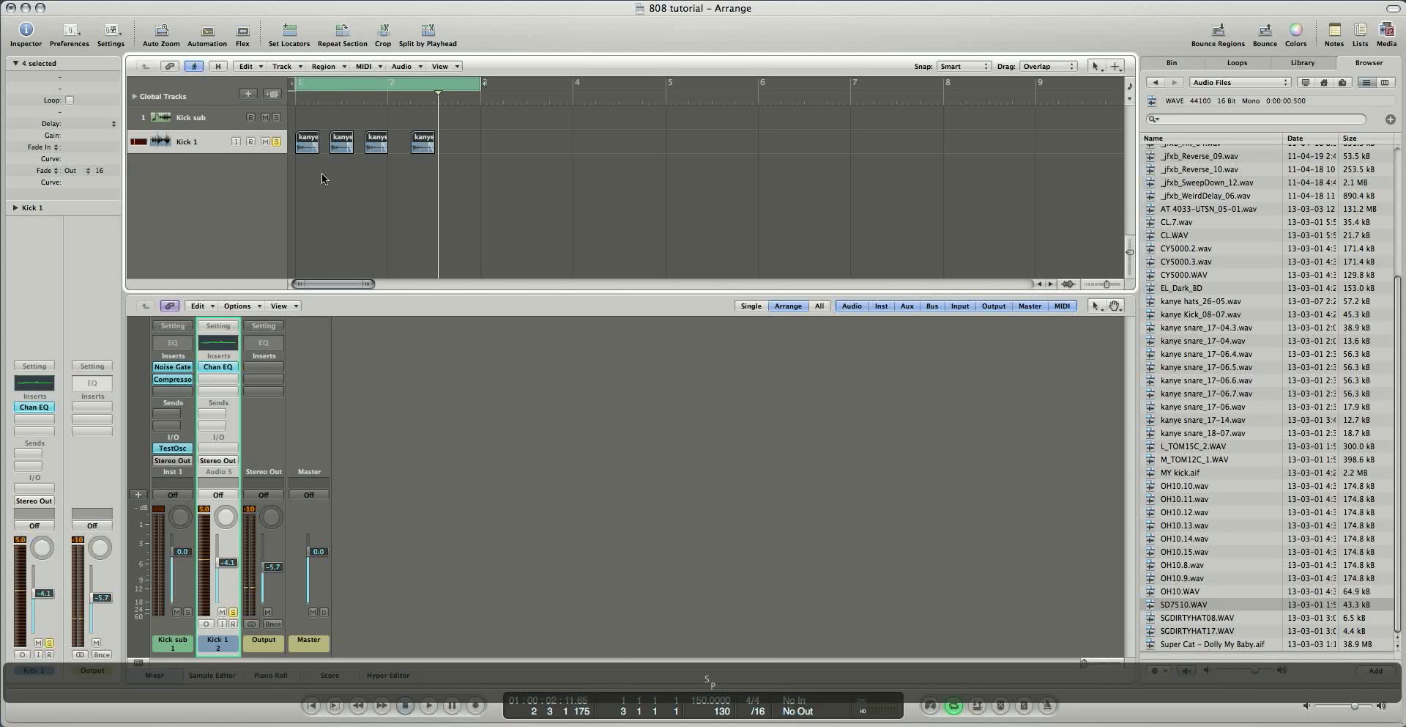
click(186, 142)
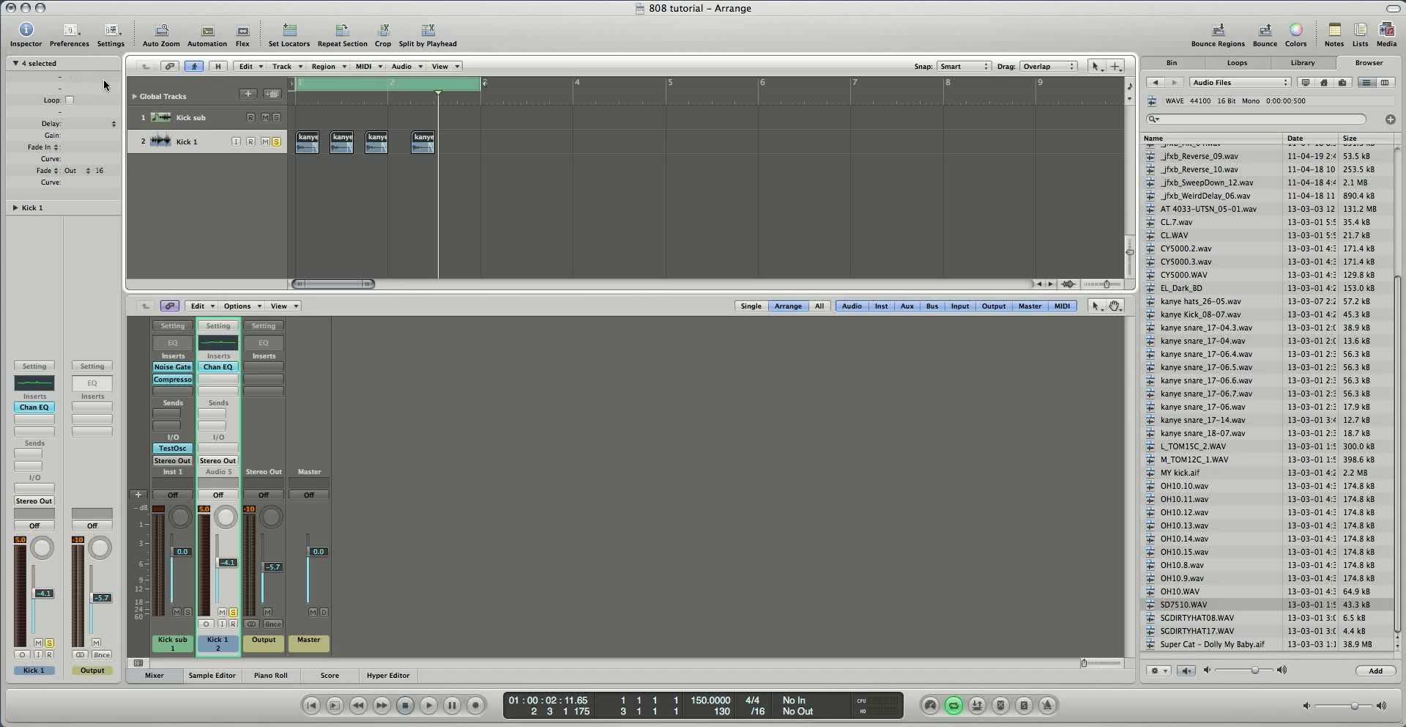
click(224, 121)
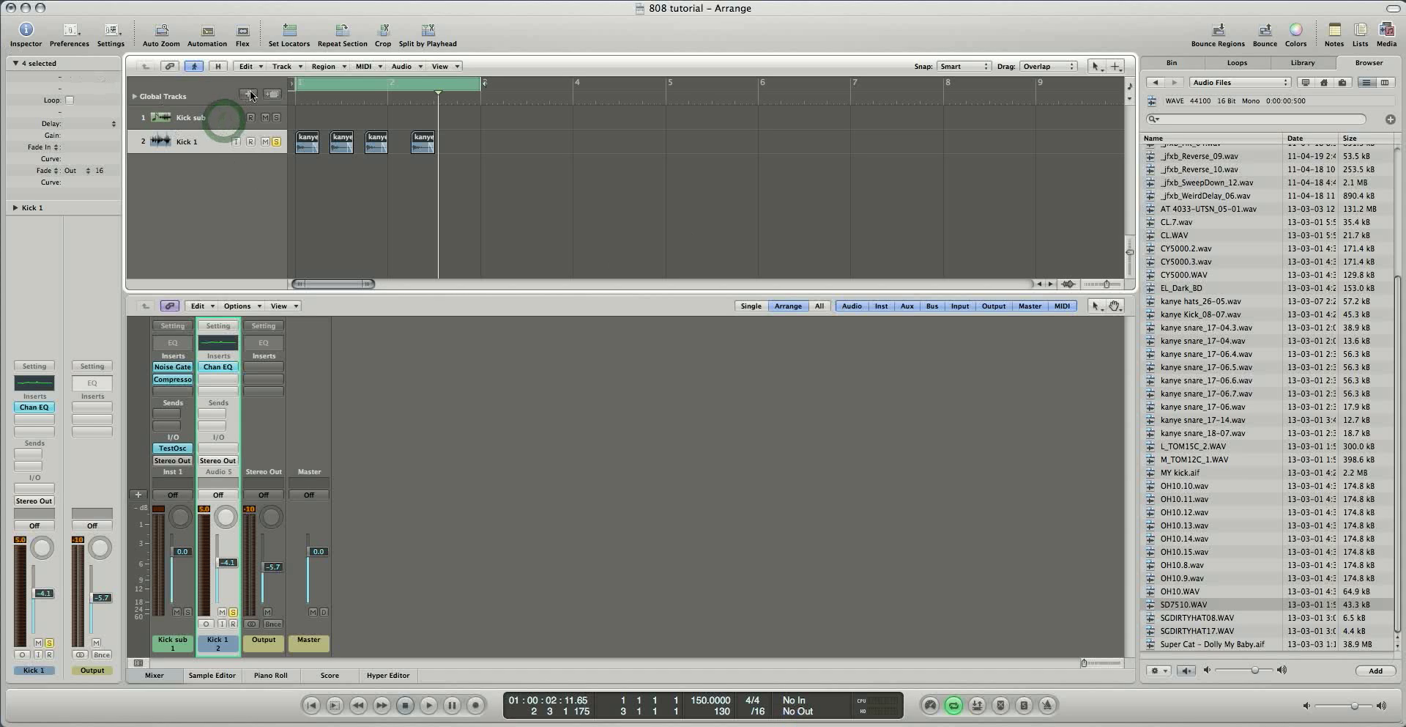
Step: Create a software instrument track, Inst 2, and open its instrument plug-in list
click(248, 93)
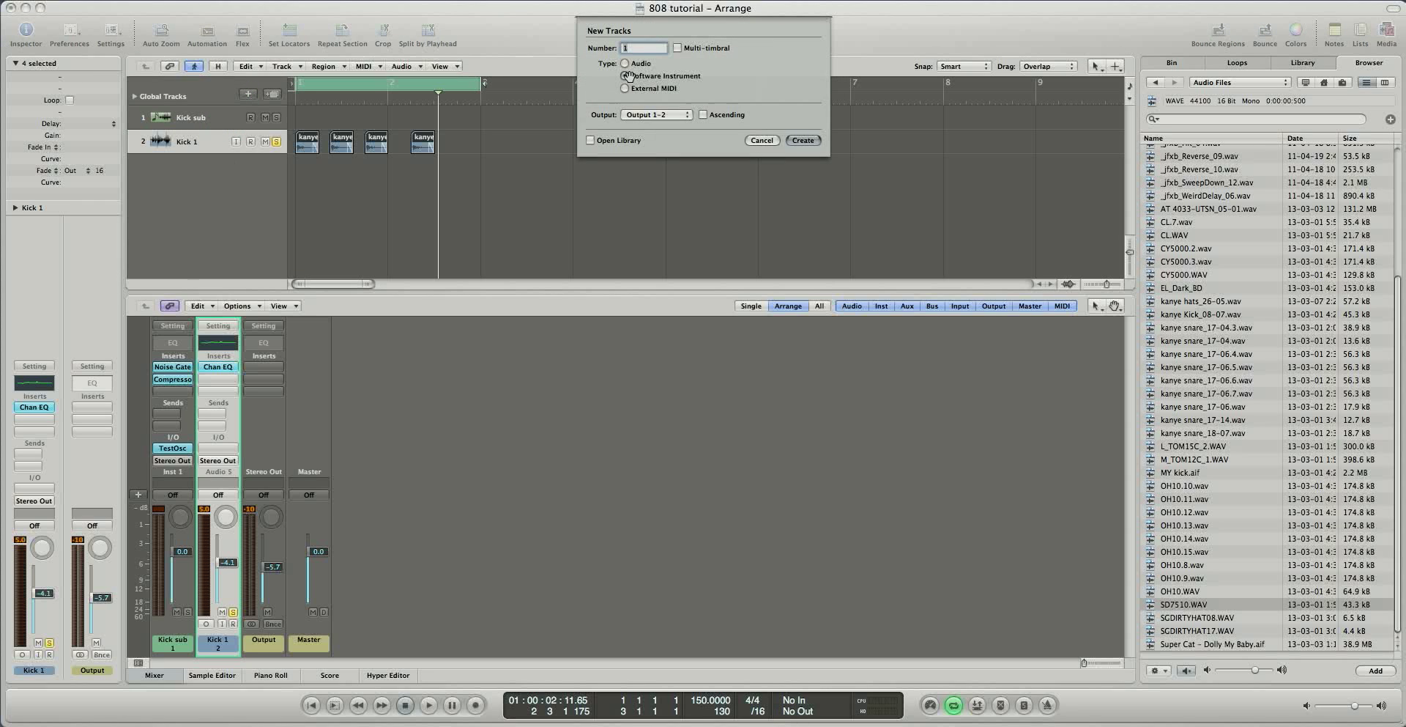
click(811, 142)
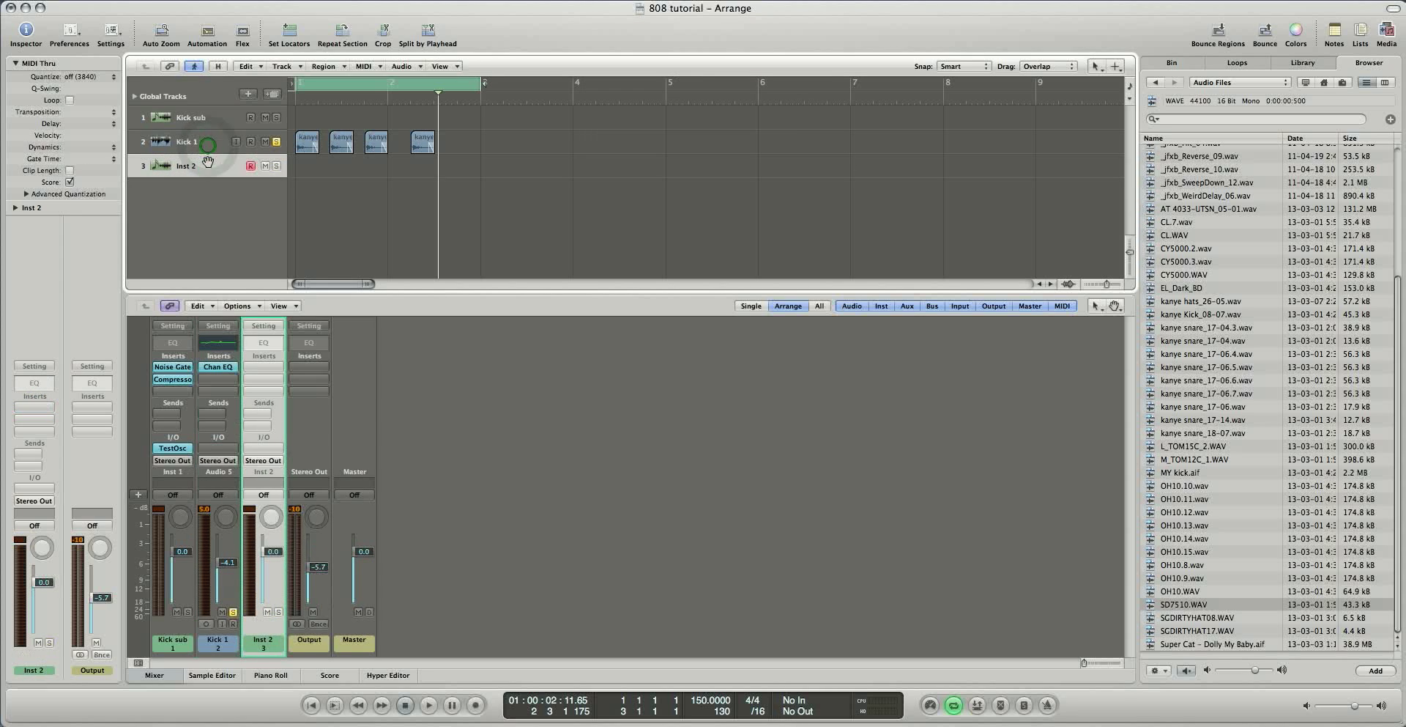
click(263, 447)
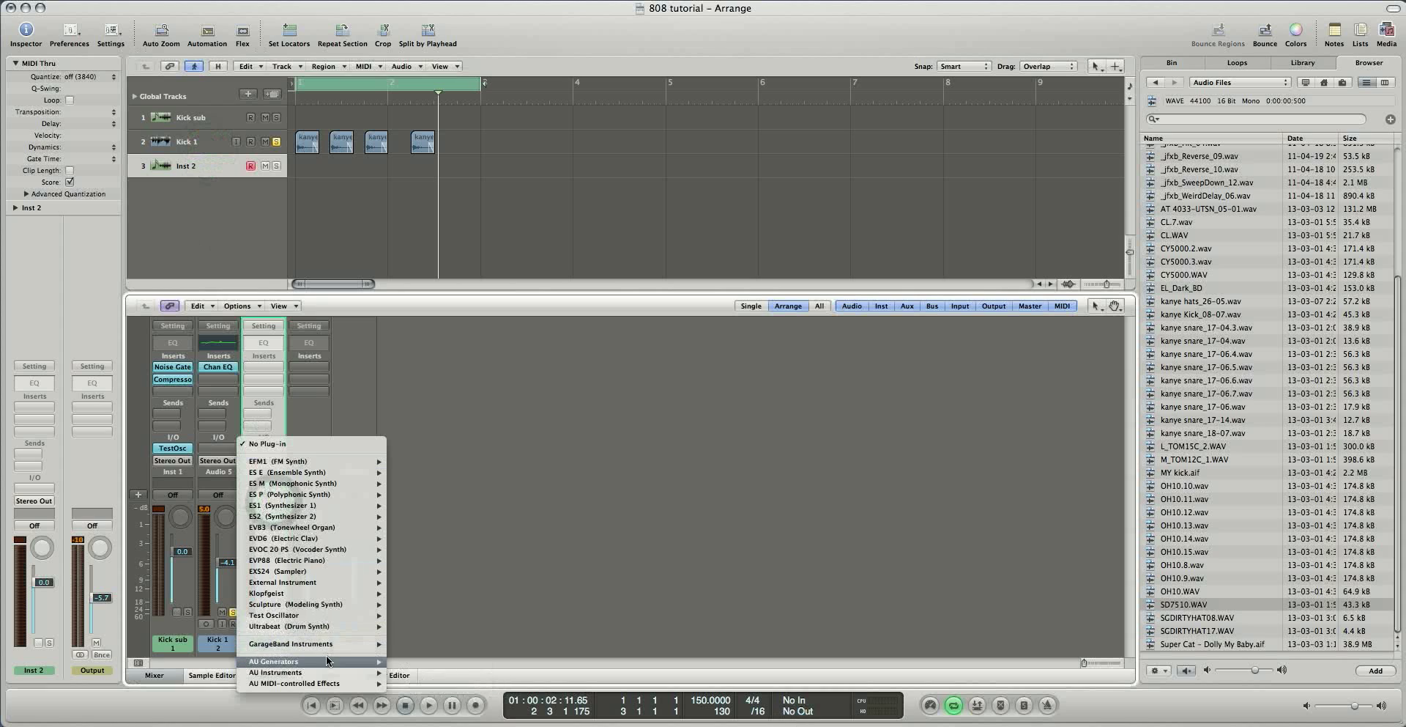
Step: Load a Test Oscillator on Inst 2, mute the track, and tune it to 79.470Hz
mouse_move(327, 672)
click(402, 622)
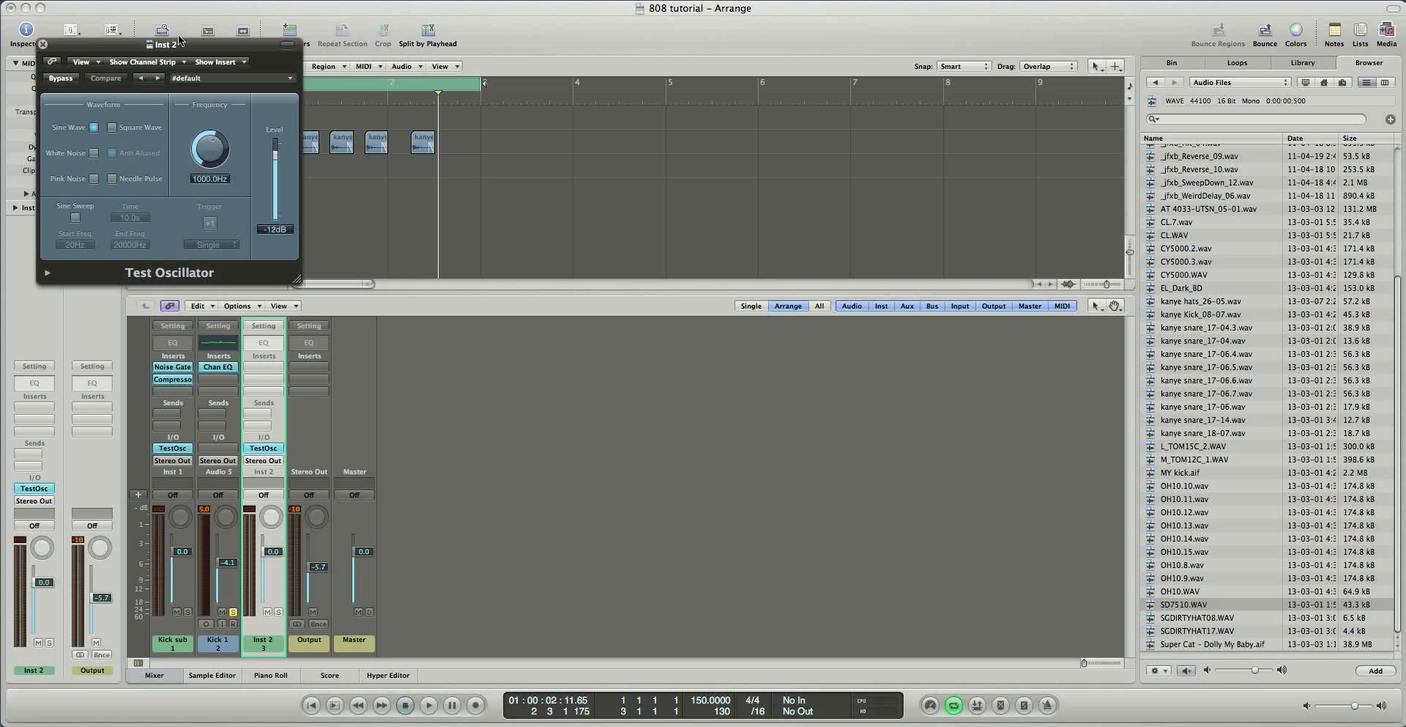
drag(179, 44, 820, 102)
key(ctrl+m)
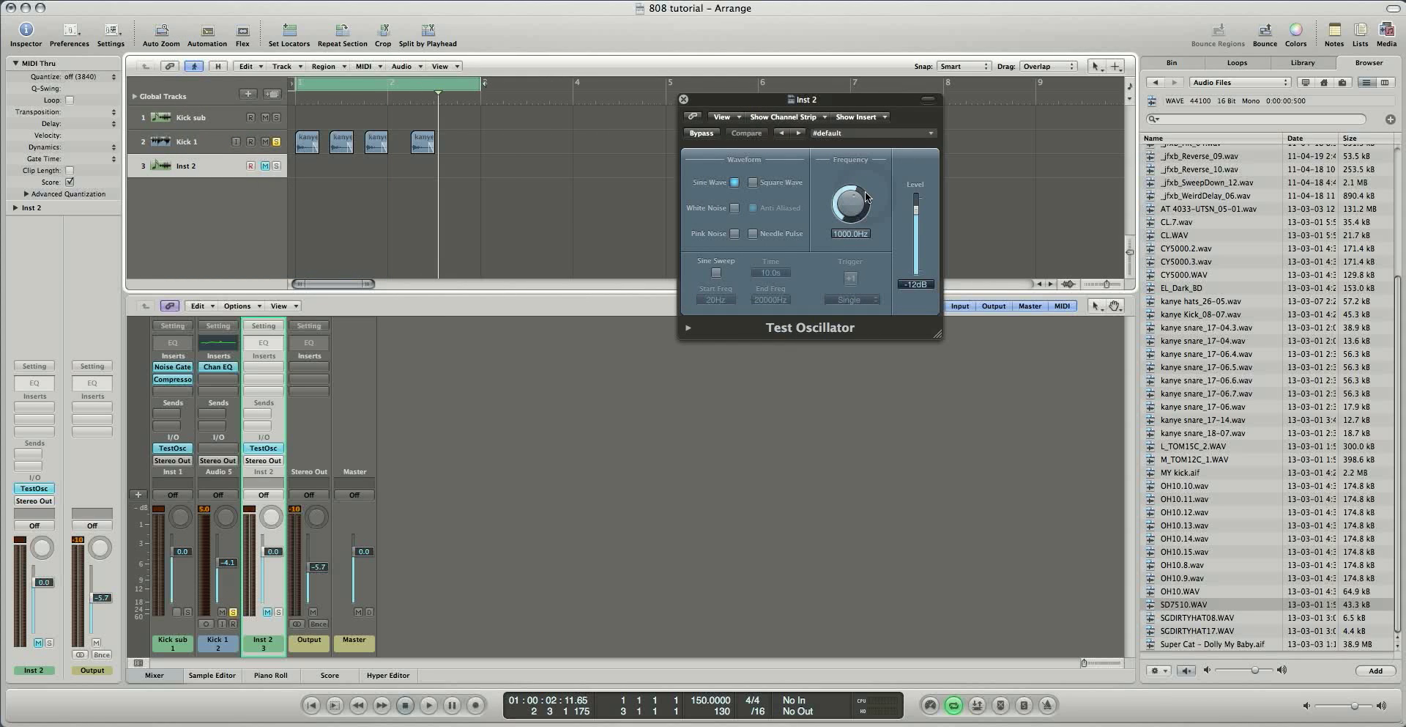
drag(867, 196, 855, 248)
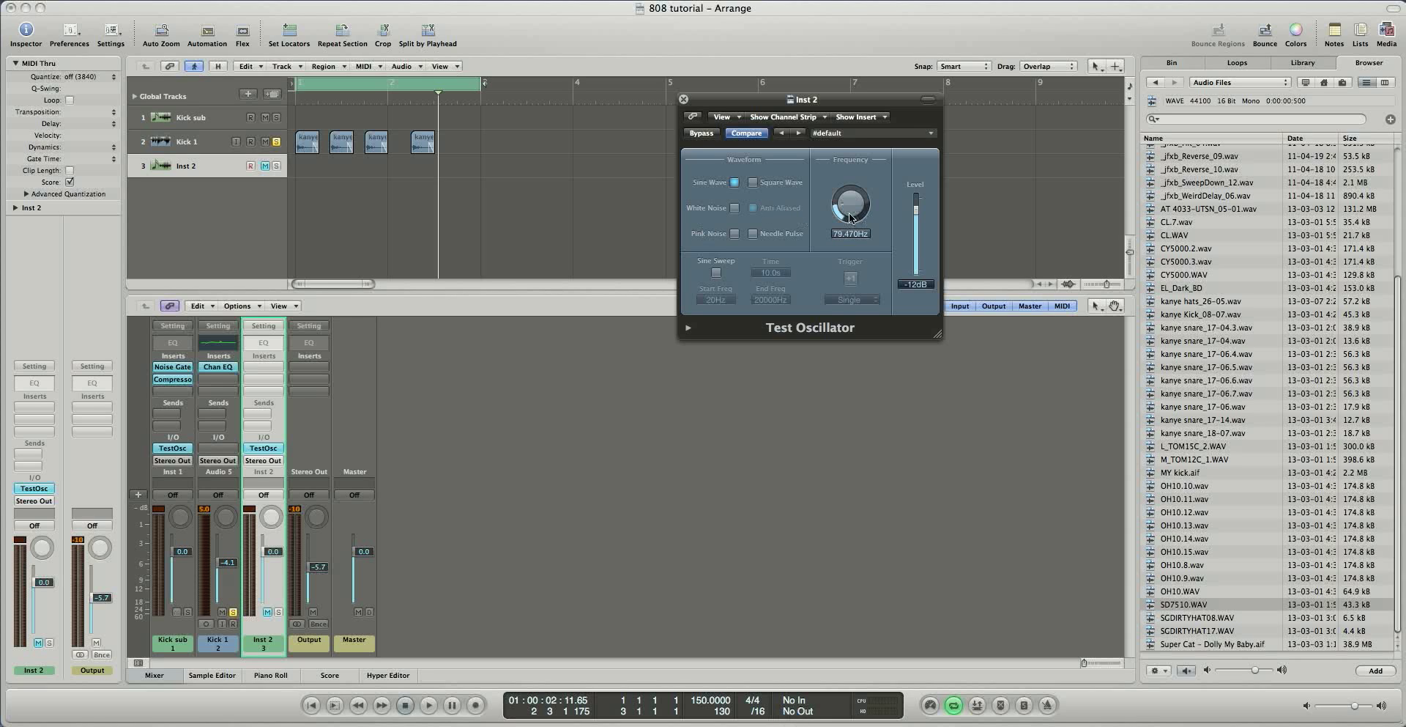
Step: Insert a Noise Gate after Inst 2's Test Oscillator and key its side chain from Audio 5
click(264, 367)
mouse_move(293, 414)
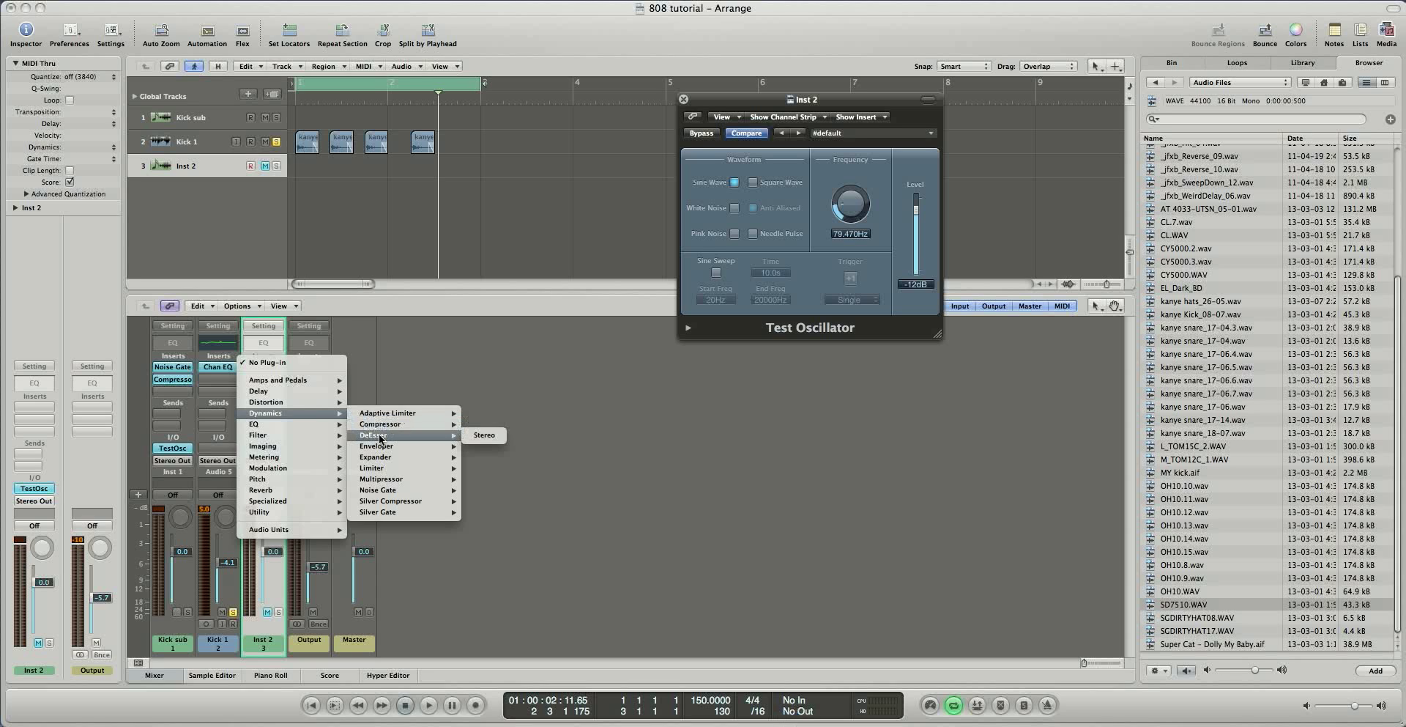
mouse_move(394, 449)
click(483, 489)
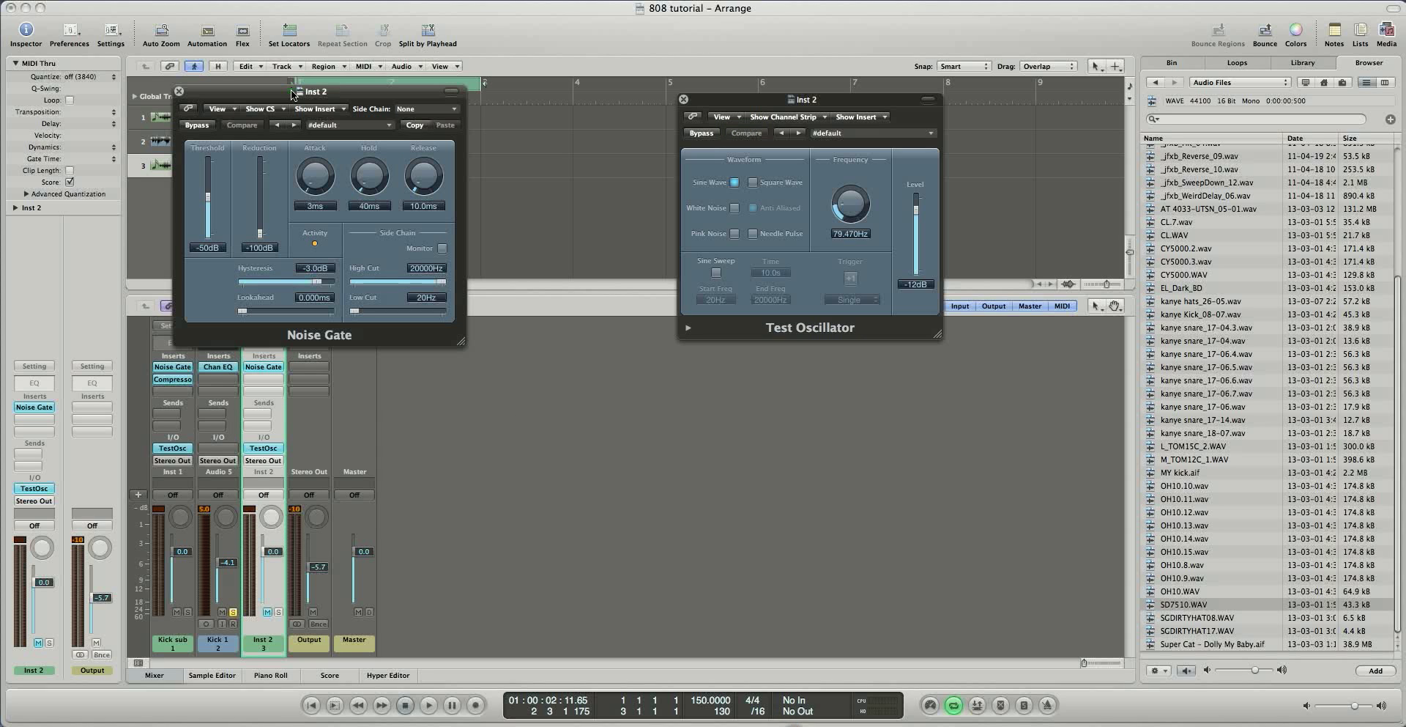
drag(292, 94, 490, 98)
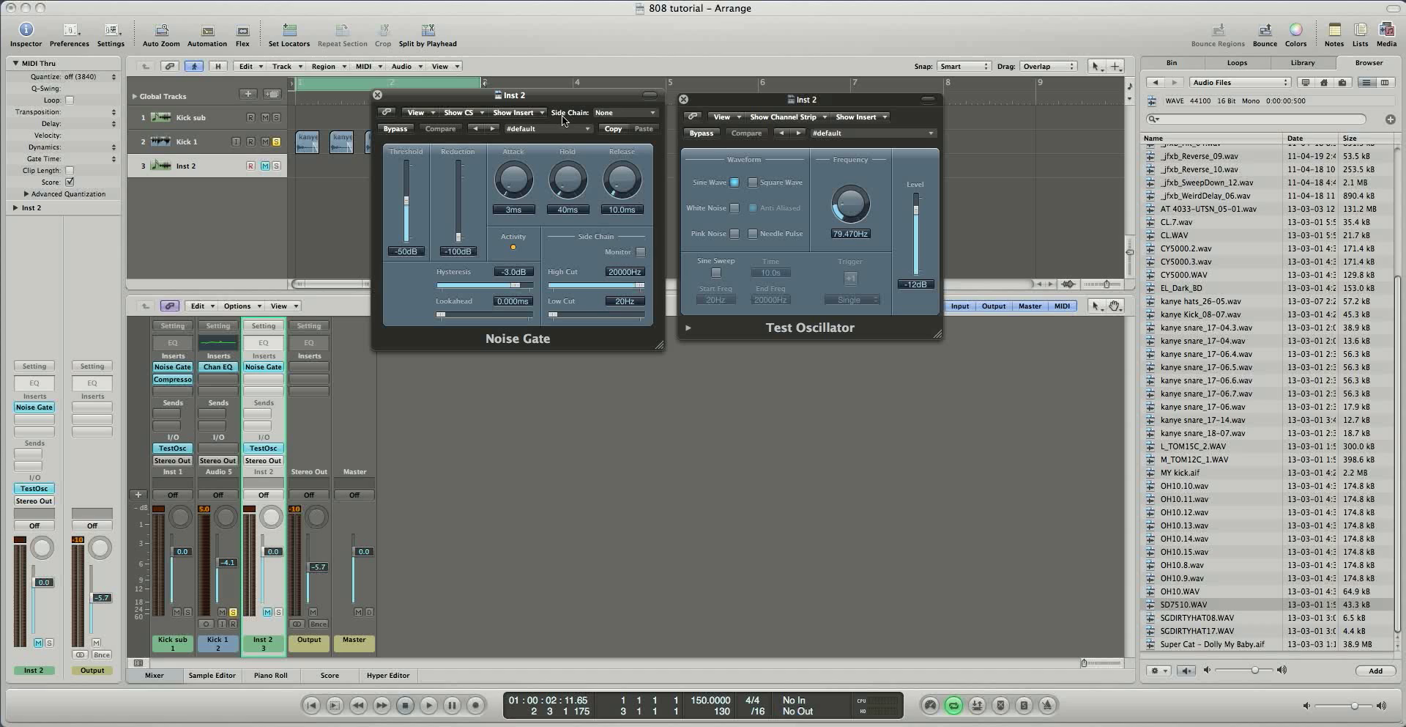
click(562, 119)
Step: Bring Kick sub's Noise Gate window forward beside the Inst 2 gate for comparison
drag(514, 97, 530, 97)
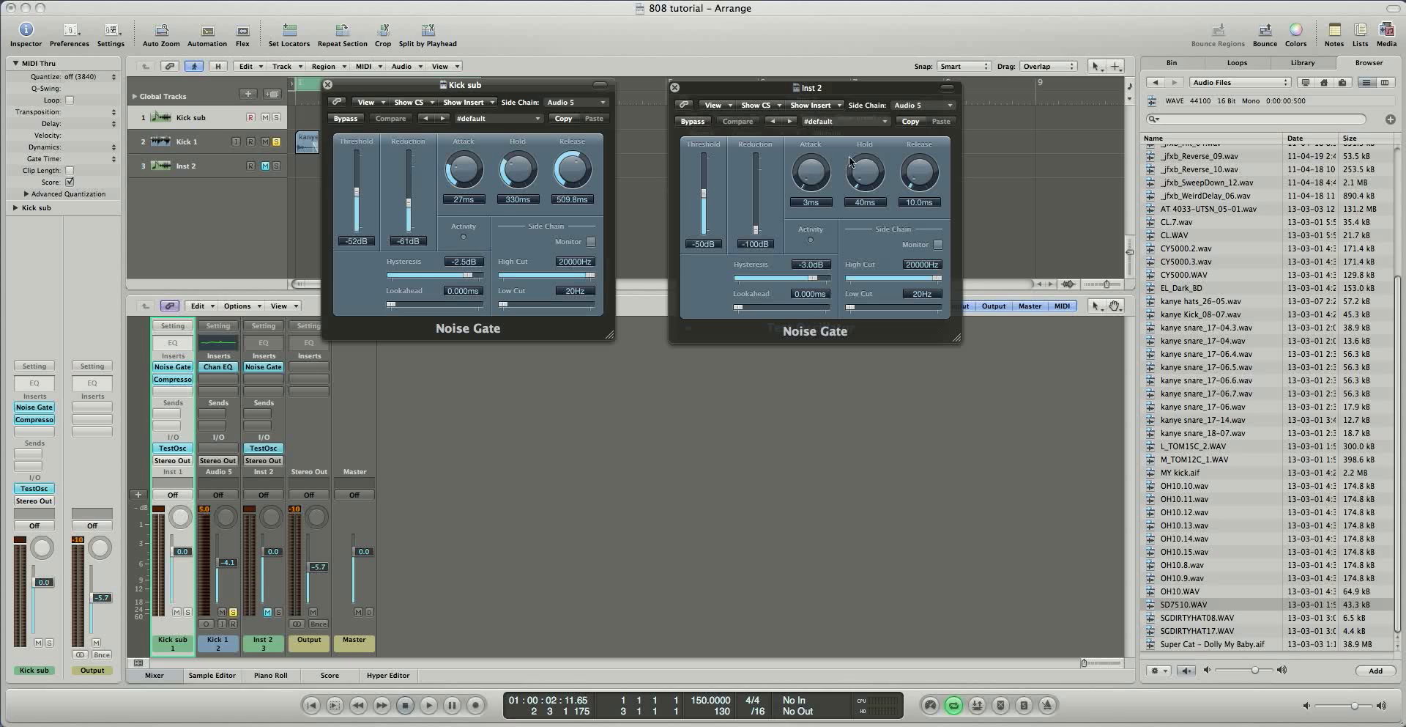
drag(736, 232, 722, 235)
click(510, 205)
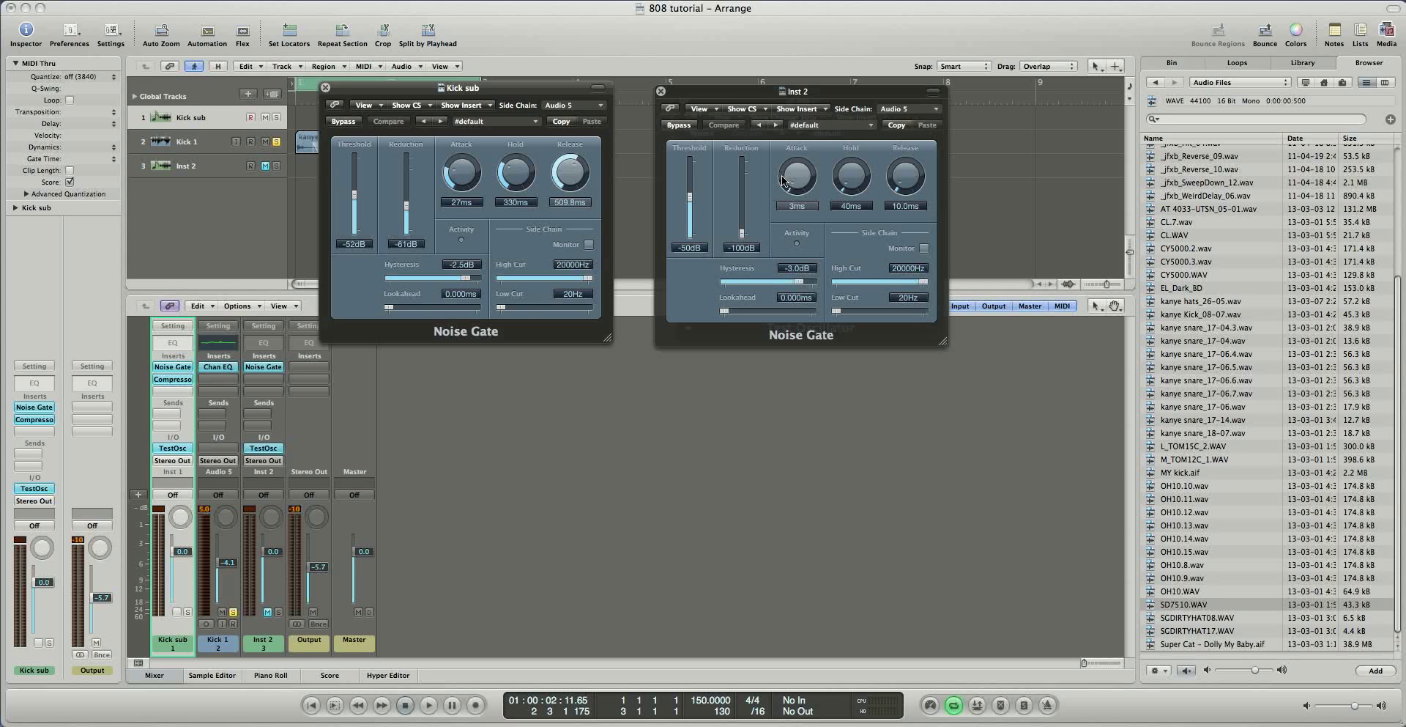
Step: While playing, set the Inst 2 gate's hold to 330ms and attack to 27ms
click(784, 182)
key(space)
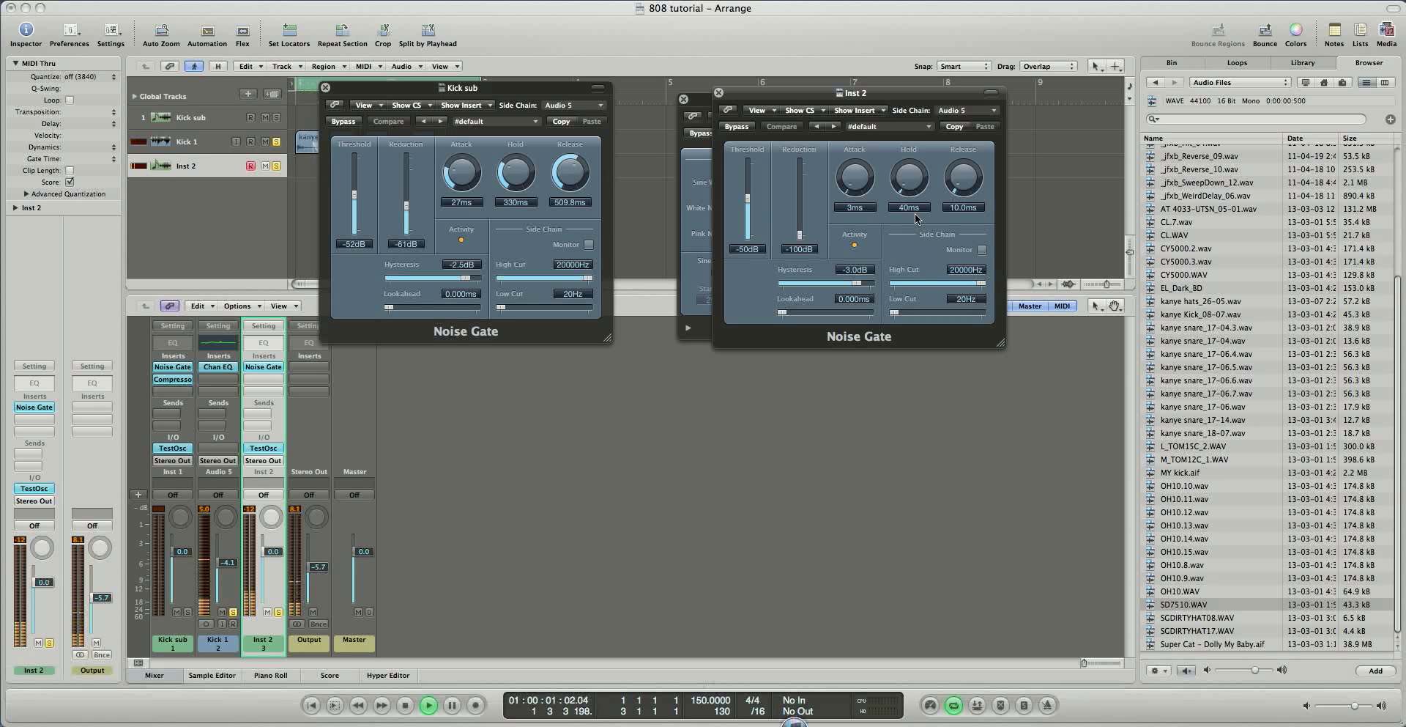
drag(916, 213, 913, 155)
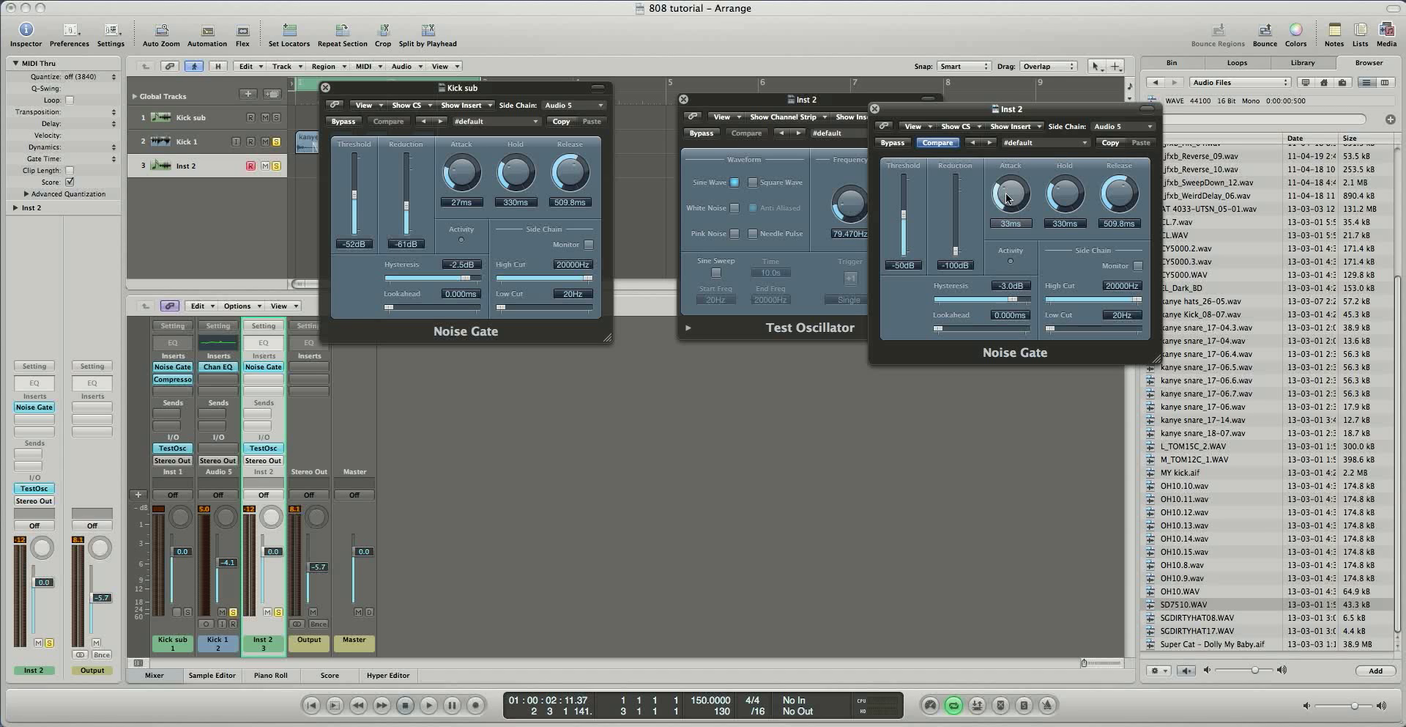
drag(1008, 198, 1007, 199)
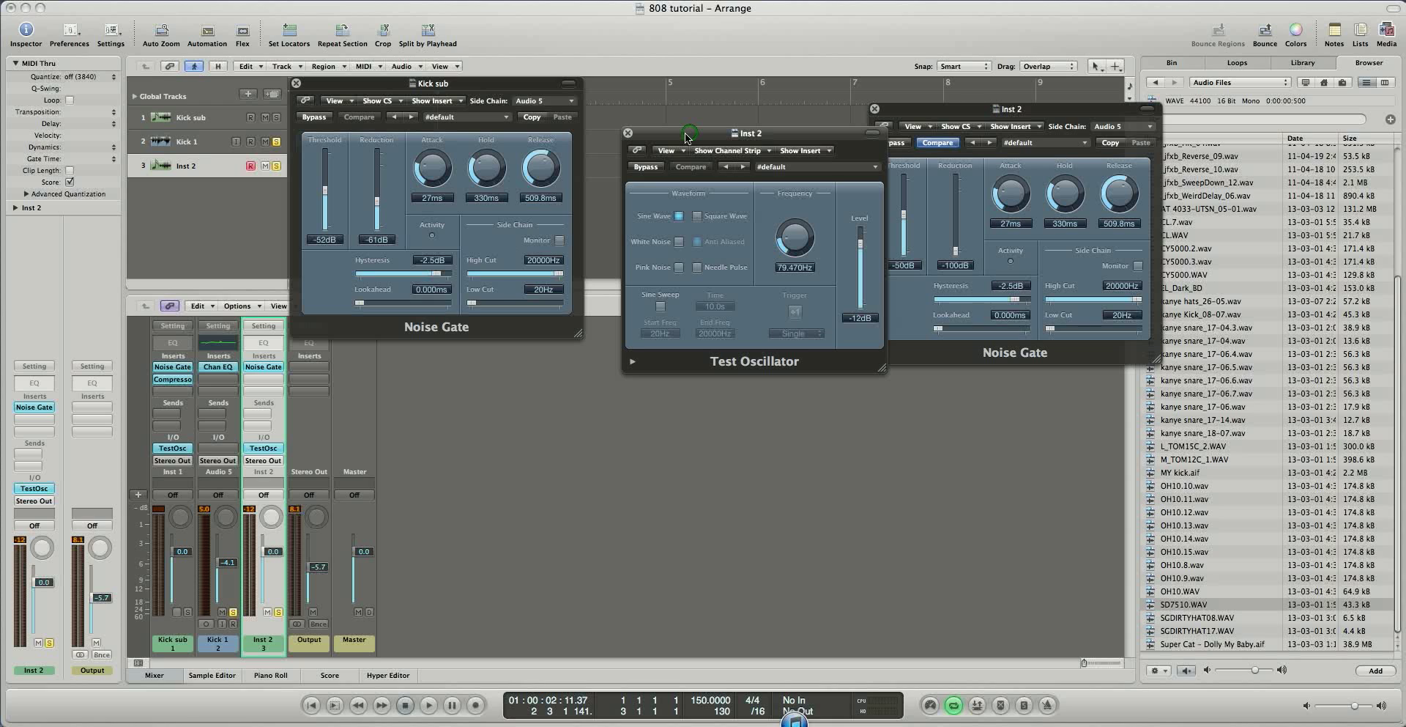
Step: Retune the Inst 2 Test Oscillator to 87.120Hz during playback, then close its window
drag(686, 138, 653, 140)
key(space)
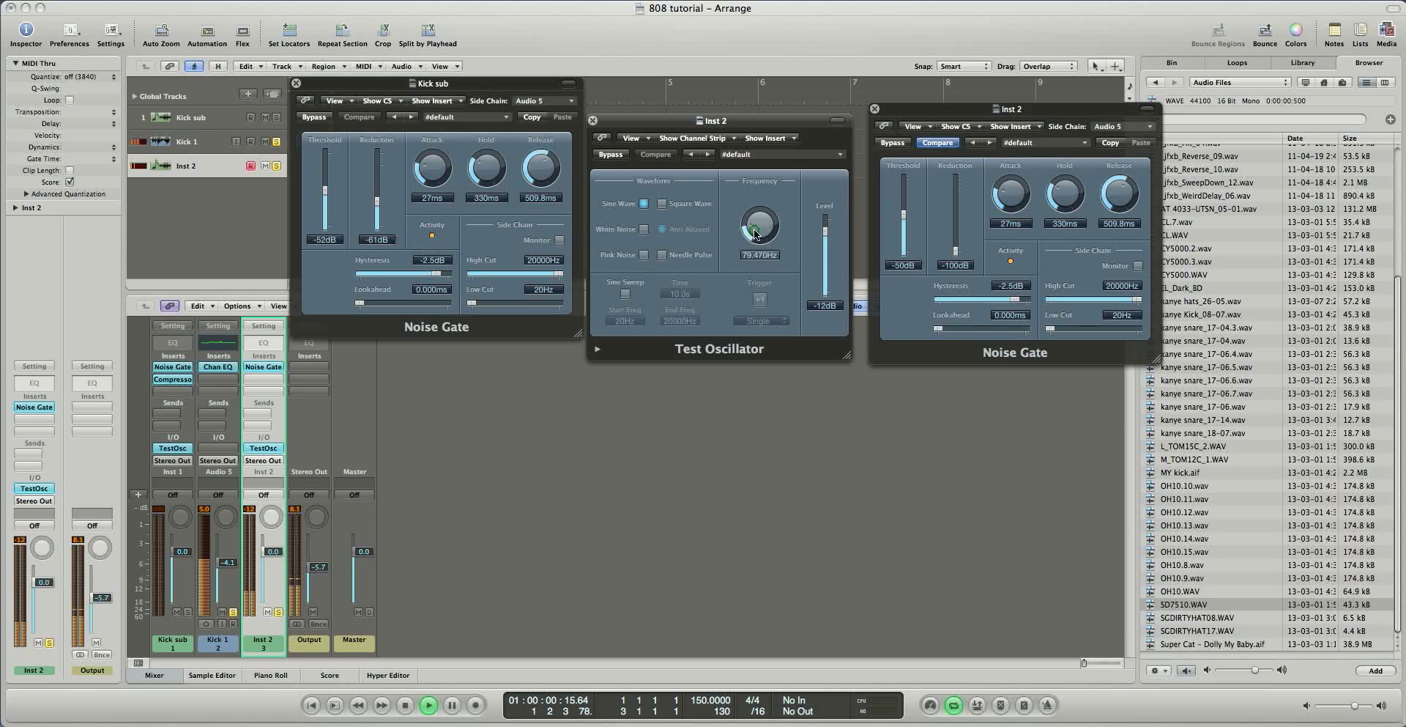
scroll(755, 233, up, 5)
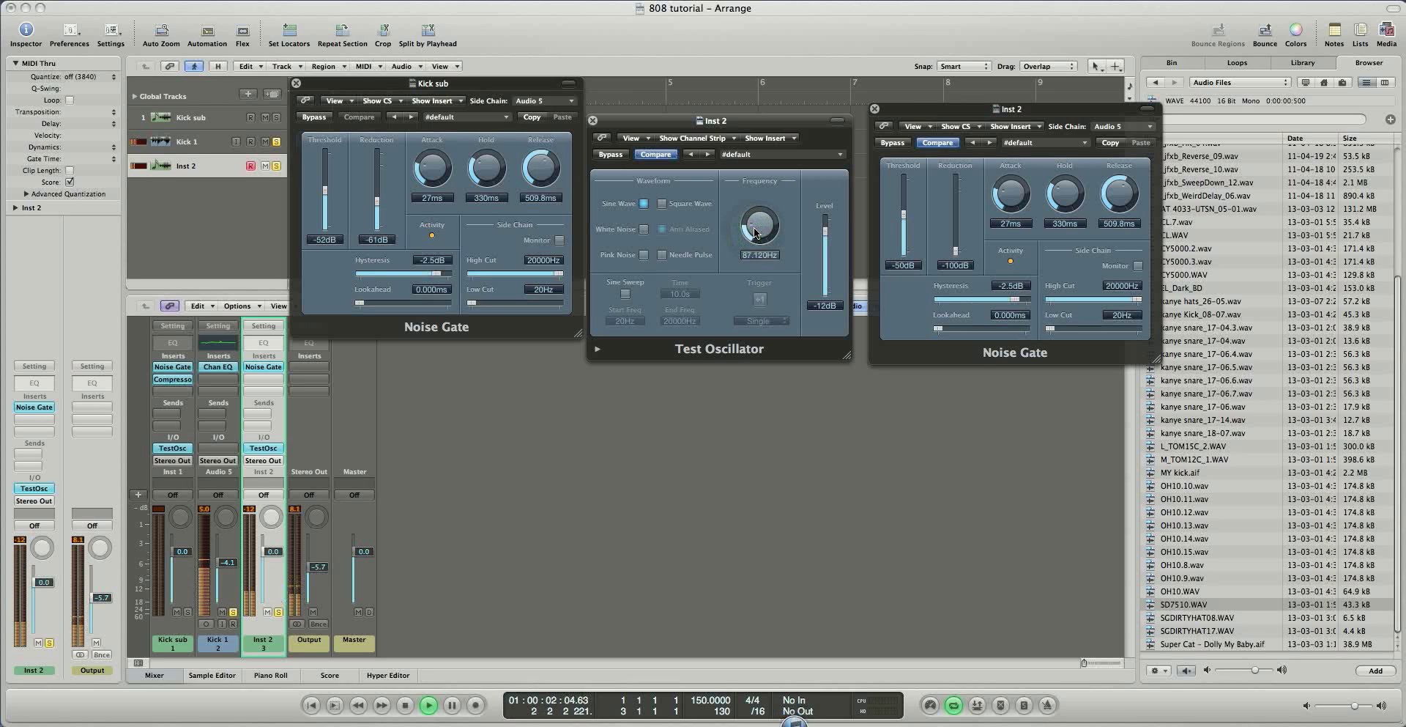
key(super+w)
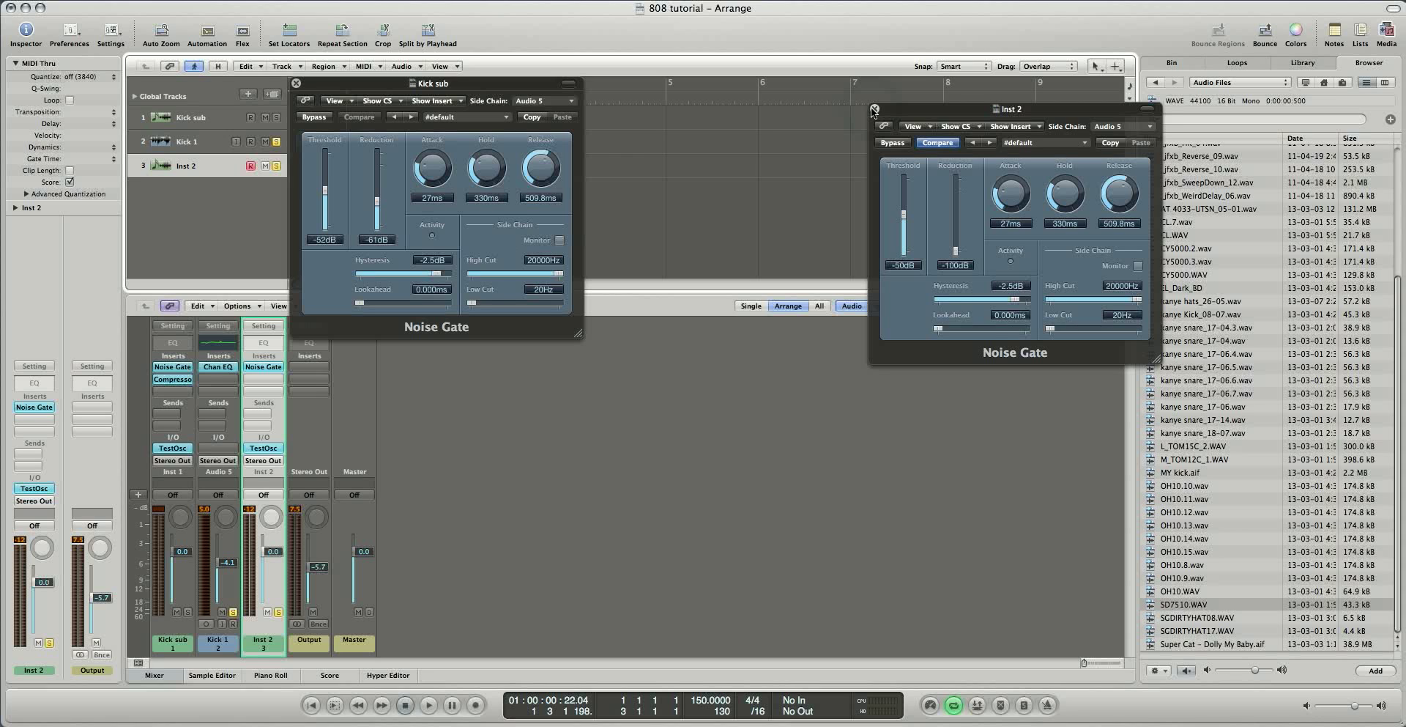
Step: Close the Inst 2 Noise Gate window
click(873, 109)
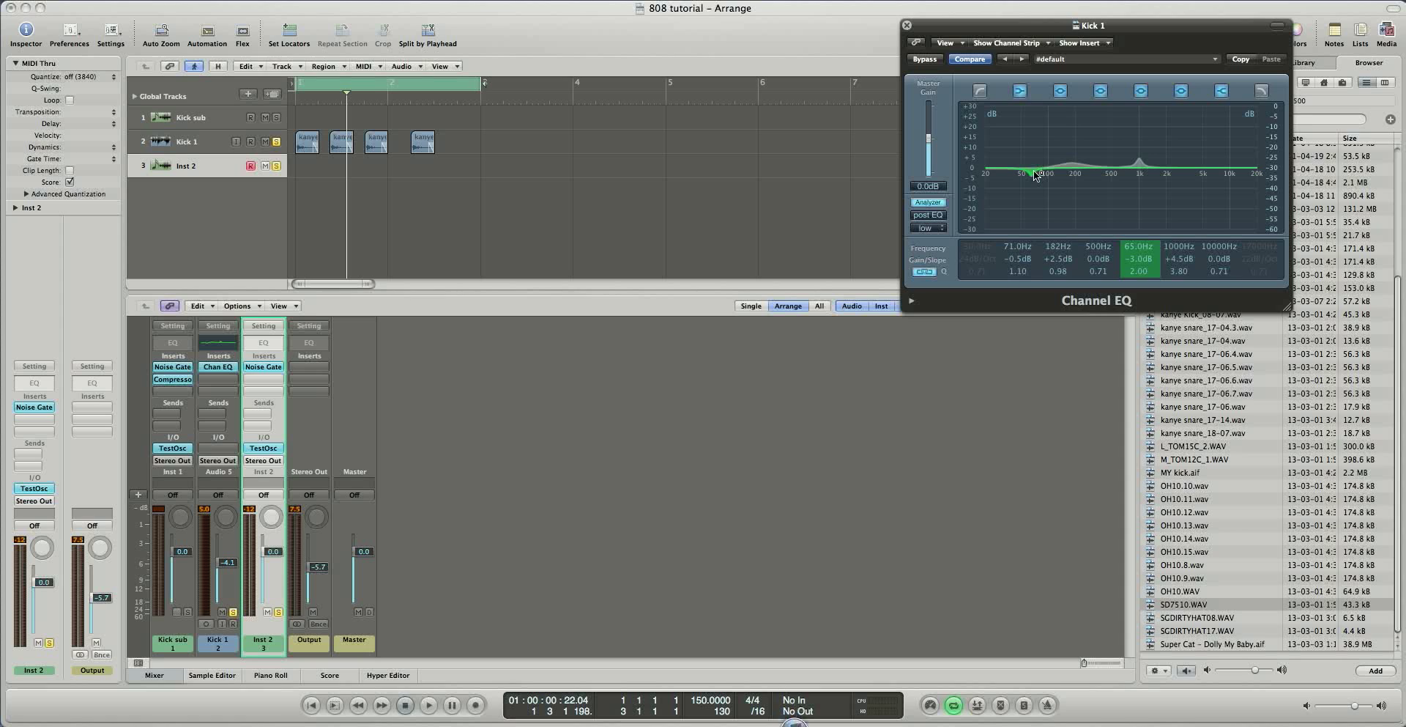
drag(1035, 181, 1035, 185)
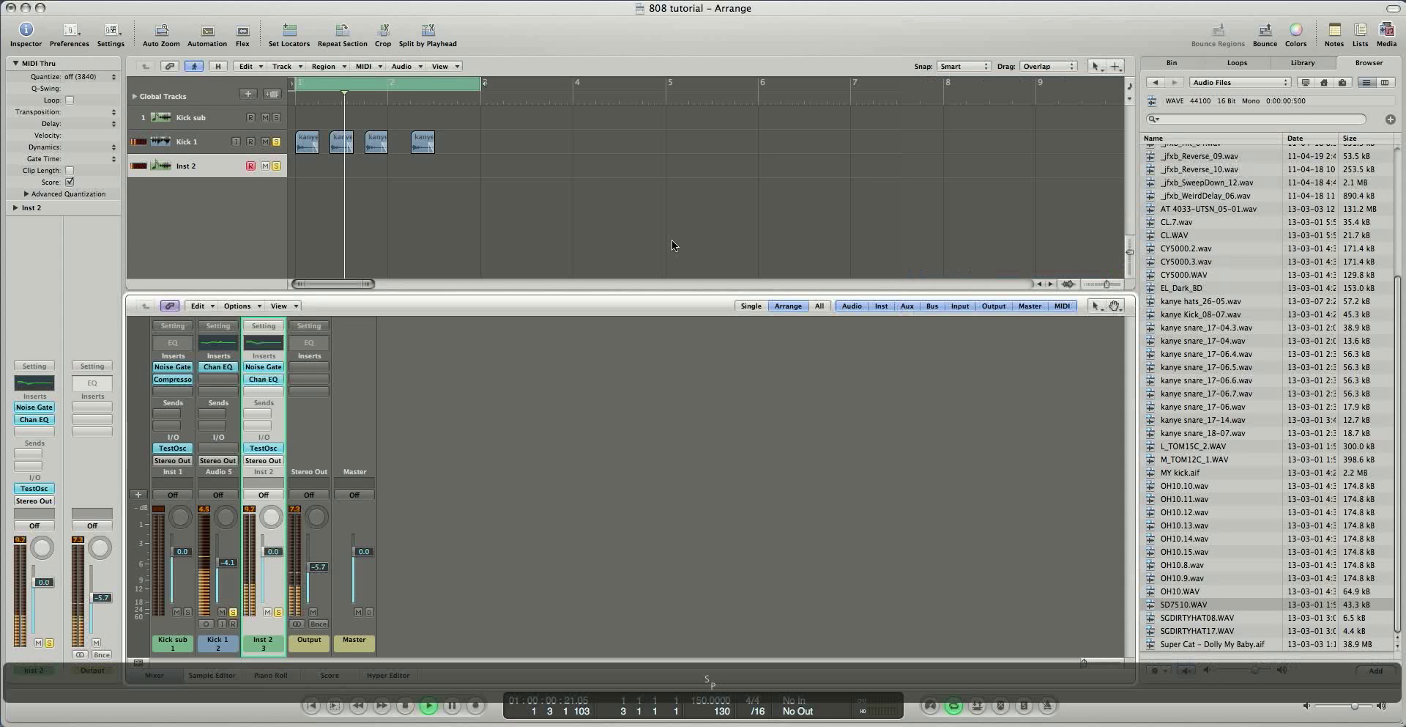